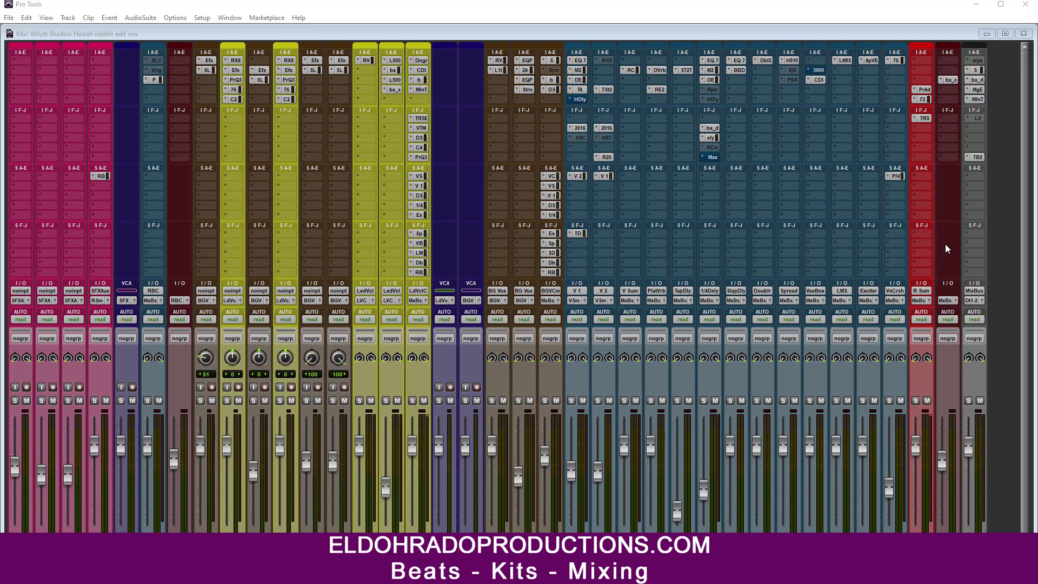
# Reactivate the L2 insert on the MixBus track and clear all plug-in inserts on the Lead Vox Combi track
pyautogui.click(848, 36)
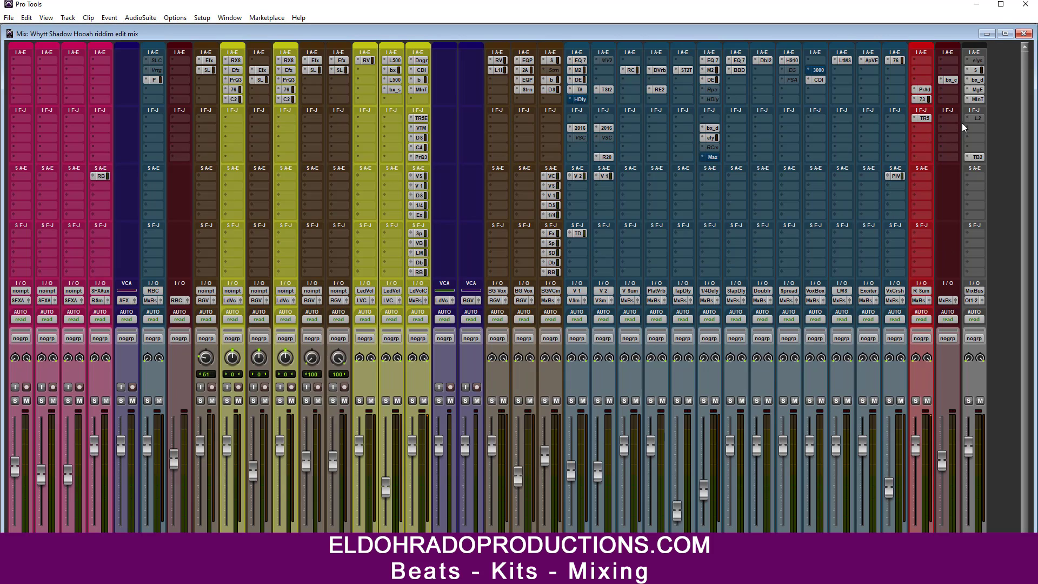
pyautogui.keyDown('ctrl'); pyautogui.keyDown('super'); pyautogui.click(978, 118); pyautogui.keyUp('super'); pyautogui.keyUp('ctrl')
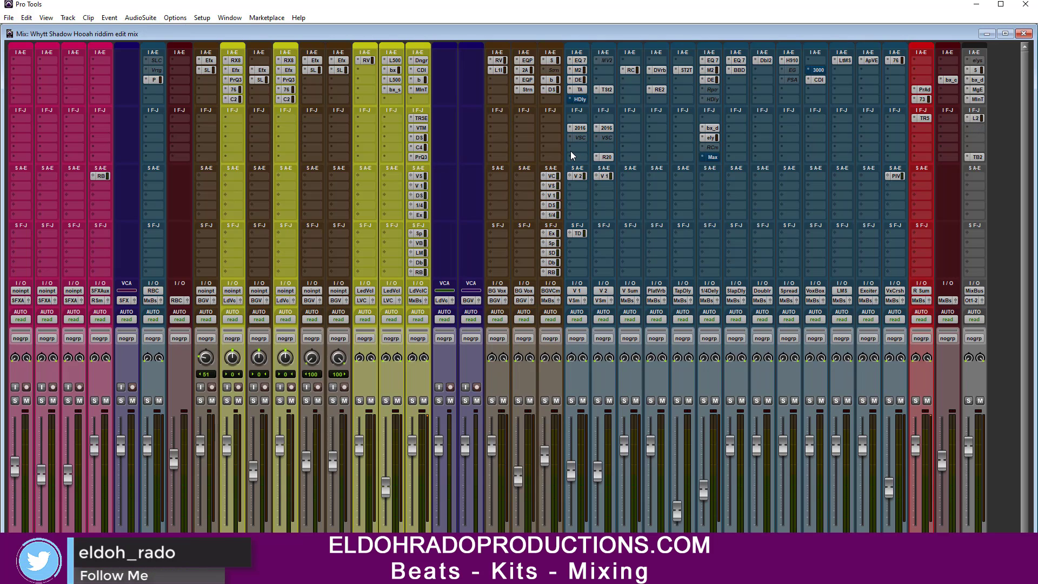
pyautogui.click(414, 61)
pyautogui.press('Escape')
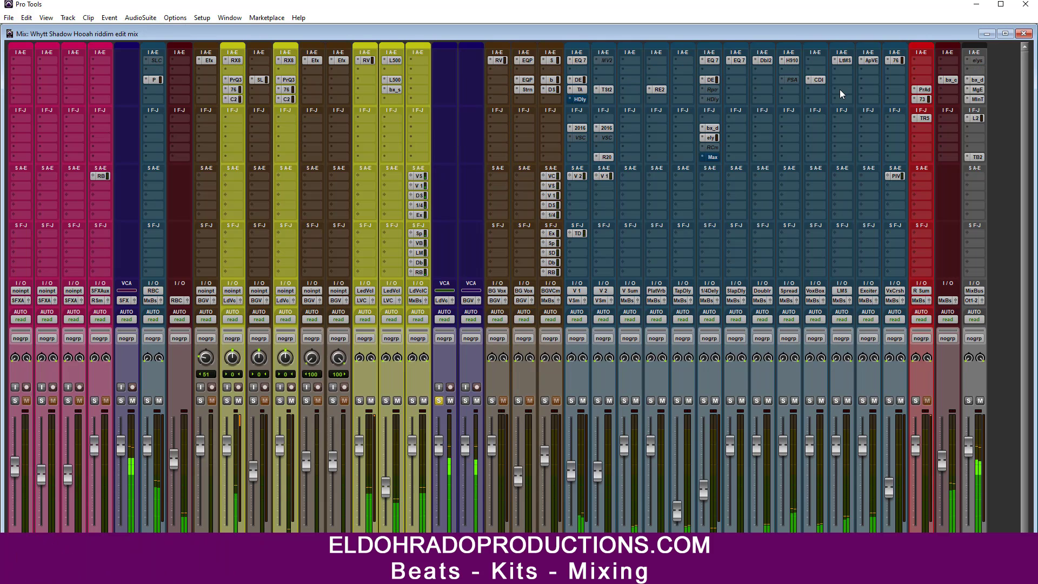
# Stop playback and deactivate the sends on the Lead Vox Combi track
pyautogui.press('space')
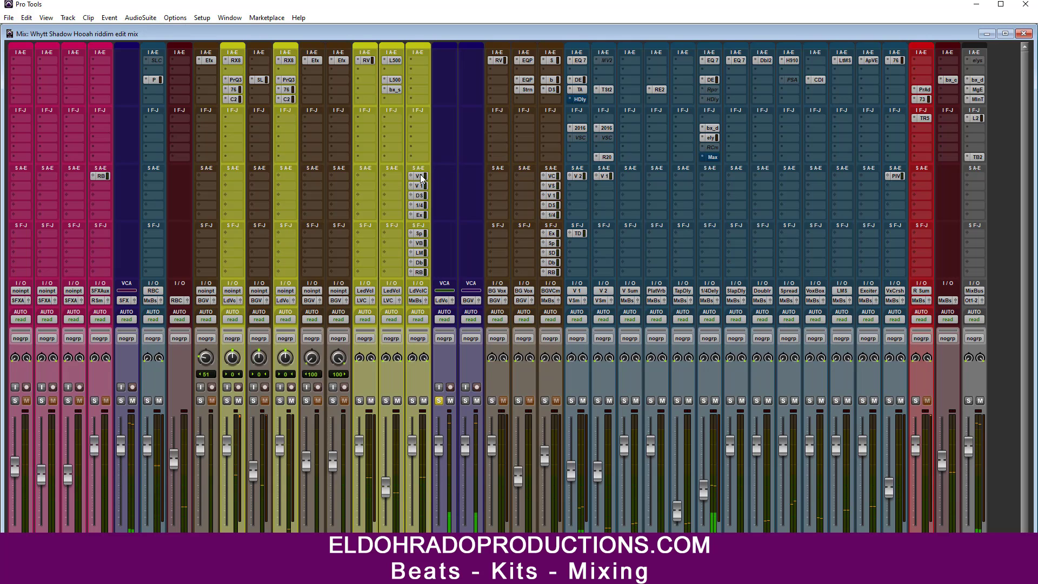
pyautogui.keyDown('ctrl'); pyautogui.keyDown('super'); pyautogui.click(421, 177); pyautogui.keyUp('super'); pyautogui.keyUp('ctrl')
pyautogui.keyDown('ctrl'); pyautogui.keyDown('super'); pyautogui.click(424, 272); pyautogui.keyUp('super'); pyautogui.keyUp('ctrl')
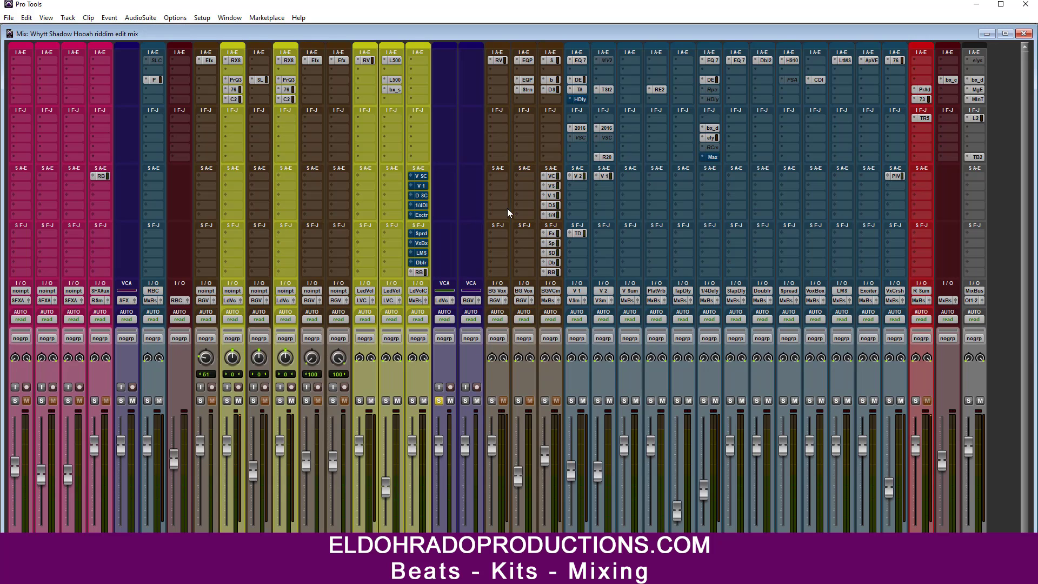
# Insert ADPTR MetricAB as a multichannel plug-in in the Lead Vox Combi track's last insert slot, J
pyautogui.click(421, 157)
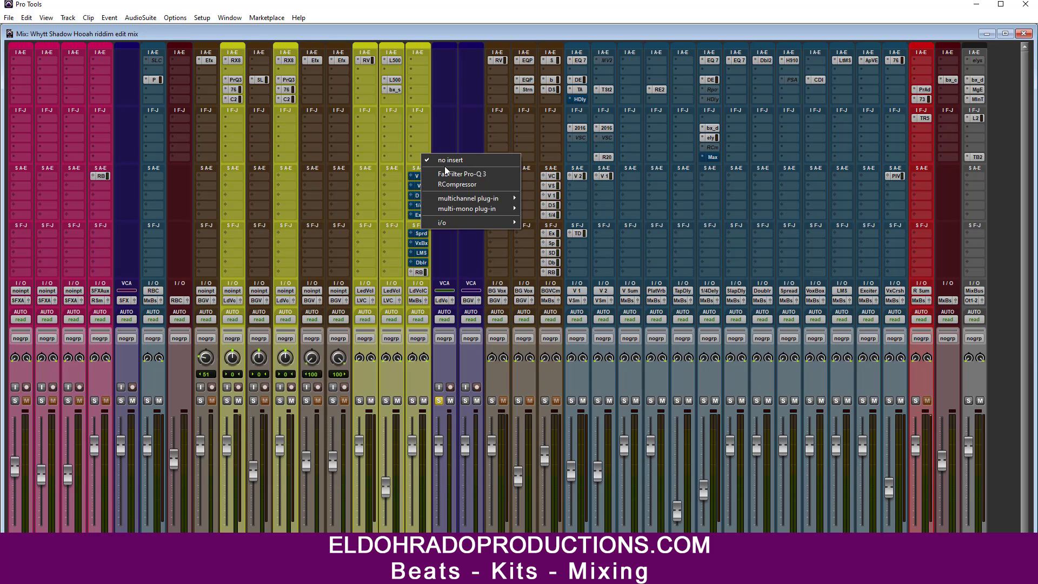
pyautogui.moveTo(453, 199)
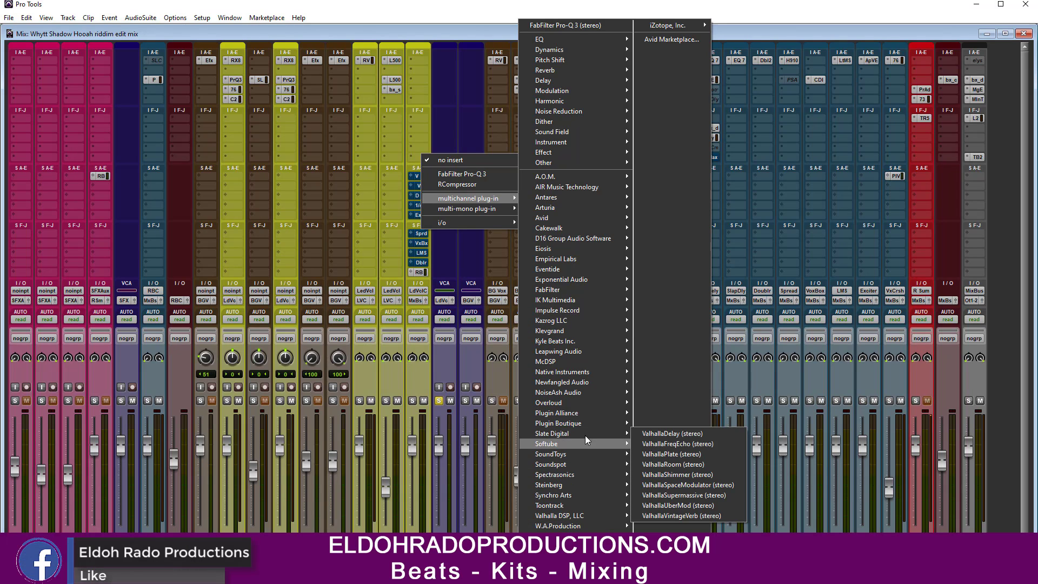
pyautogui.moveTo(590, 415)
pyautogui.click(143, 43)
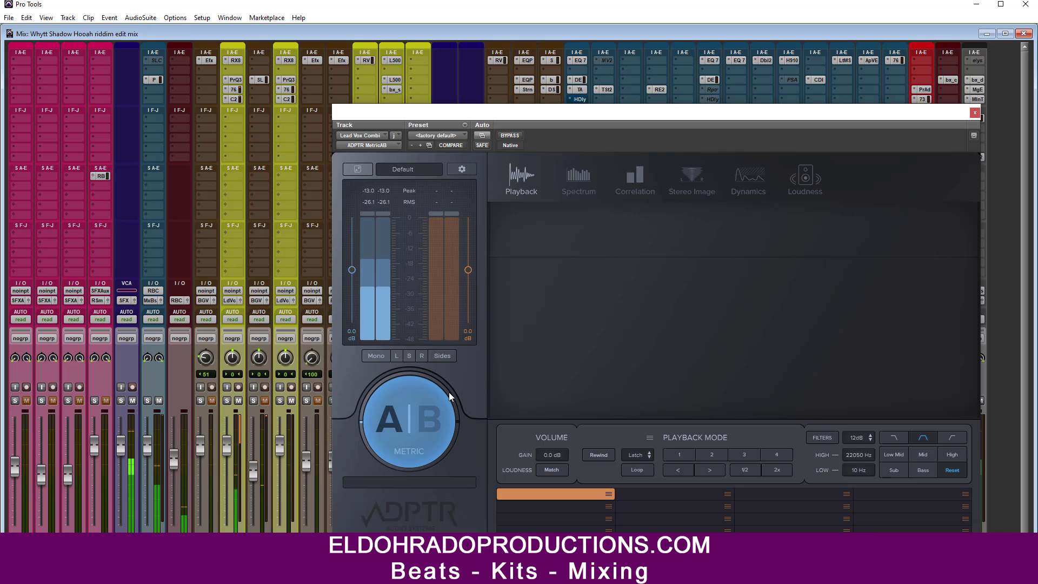
# Show the Spectrum analyzer in MetricAB and move its window clear of the Lead Vox Combi inserts
pyautogui.click(586, 182)
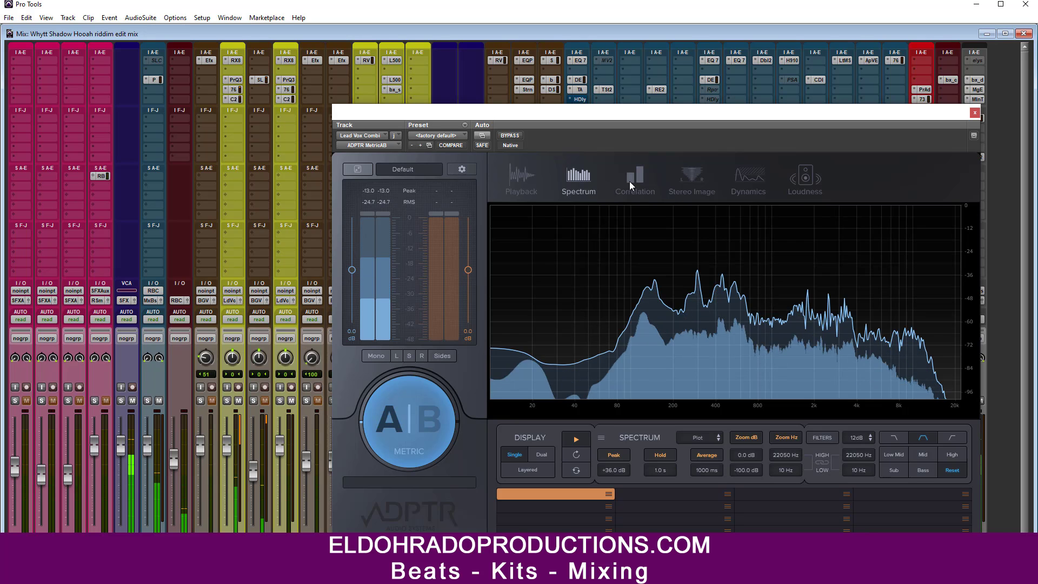
pyautogui.click(516, 185)
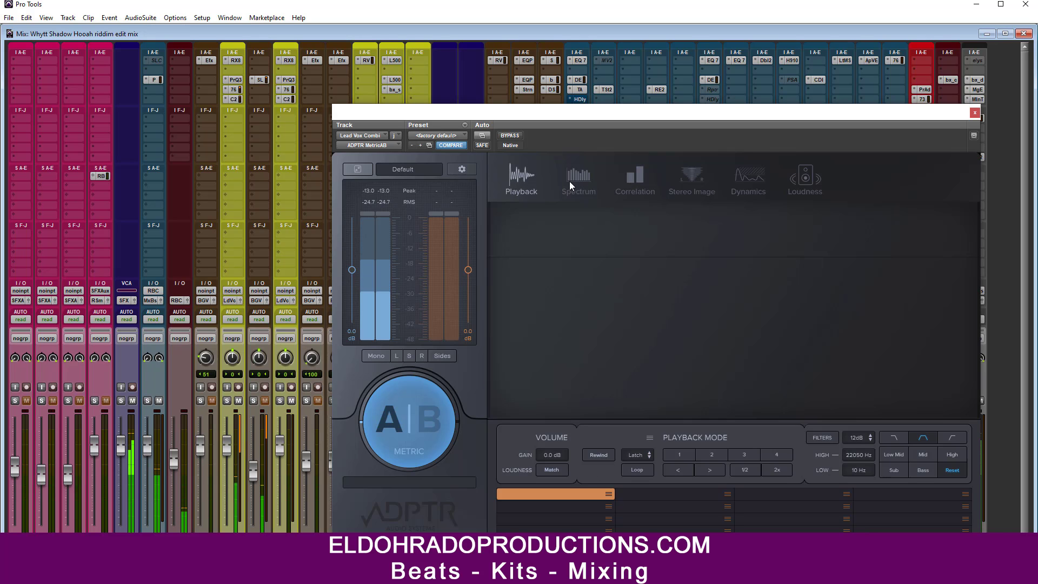
pyautogui.click(569, 181)
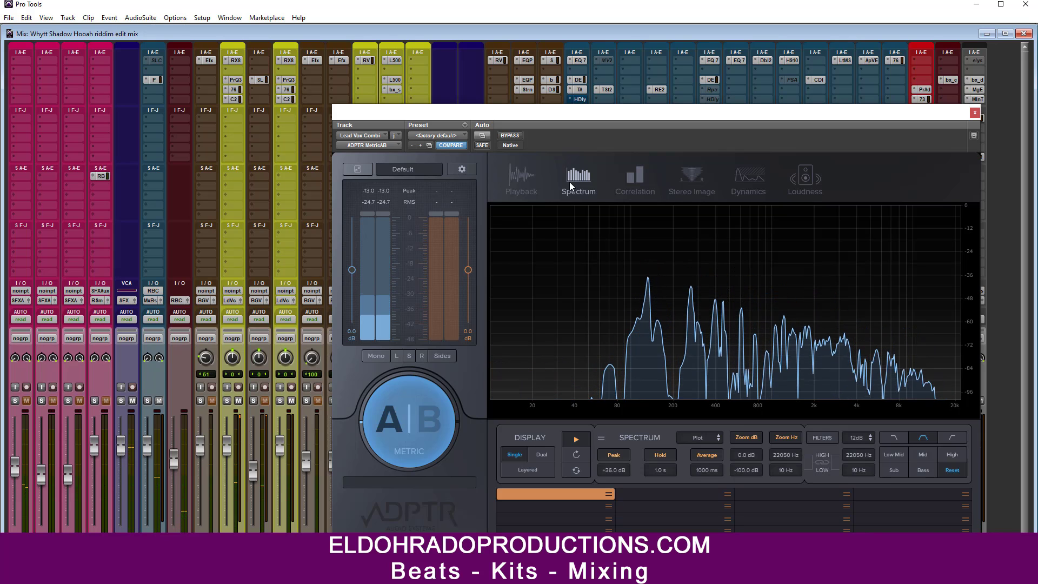
pyautogui.moveTo(523, 111); pyautogui.dragTo(513, 143)
# Insert FabFilter Pro-Q 3 in slot A of the Lead Vox Combi track and move its window off the inserts
pyautogui.click(420, 61)
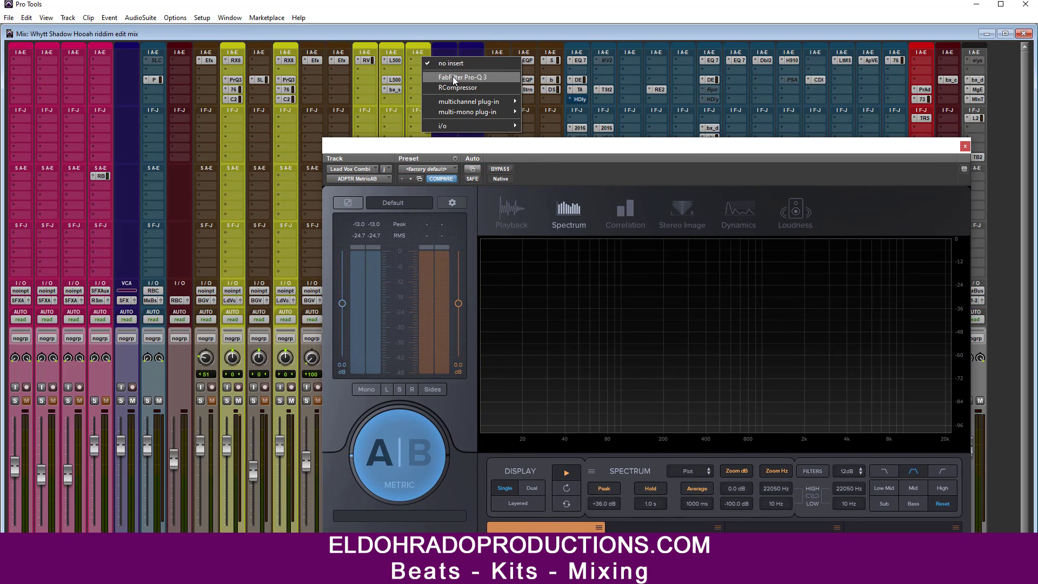
pyautogui.click(452, 77)
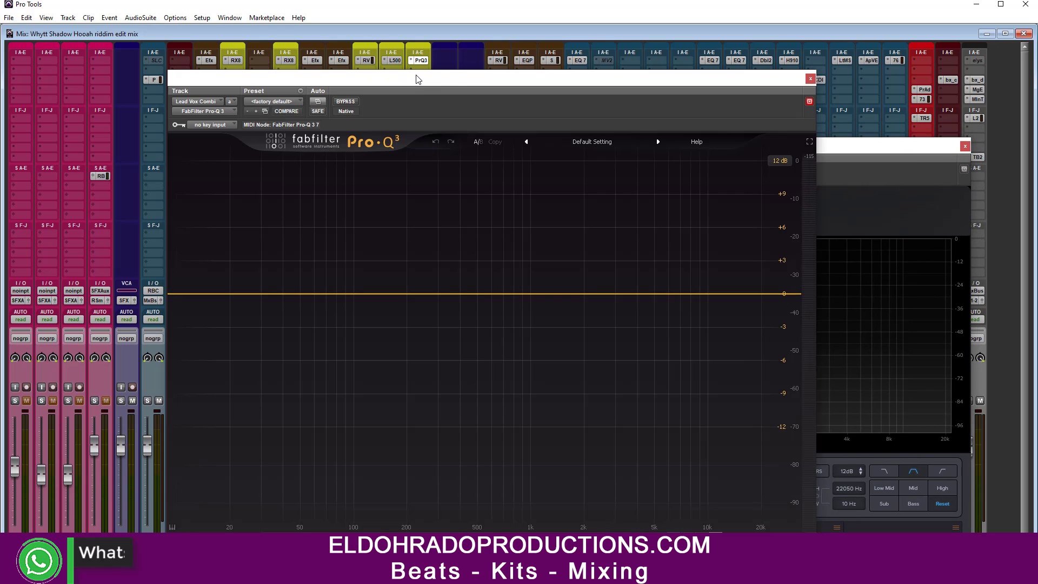
pyautogui.click(806, 103)
pyautogui.moveTo(702, 80); pyautogui.dragTo(670, 169)
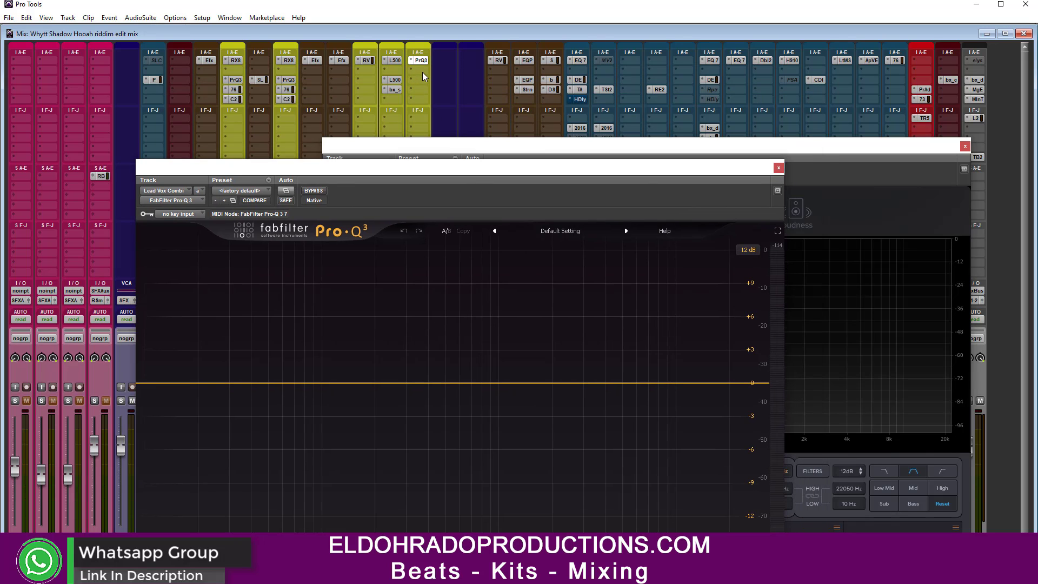
# Add a second FabFilter Pro-Q 3 in slot B of the Lead Vox Combi track and move it to slot C
pyautogui.click(422, 73)
pyautogui.click(442, 87)
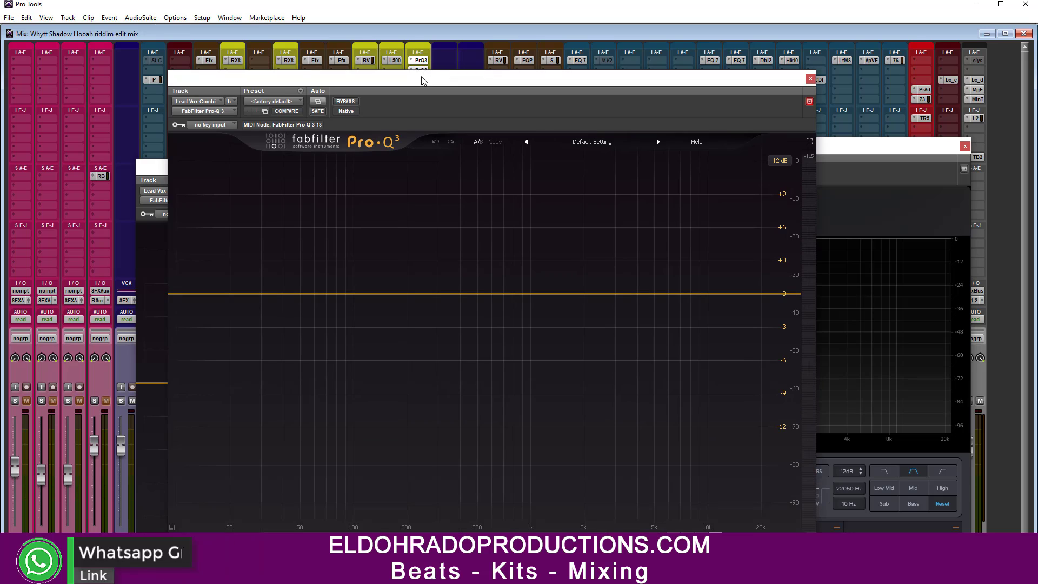
pyautogui.moveTo(429, 76)
pyautogui.mouseDown()
pyautogui.moveTo(430, 109)
pyautogui.moveTo(420, 79)
pyautogui.mouseUp()
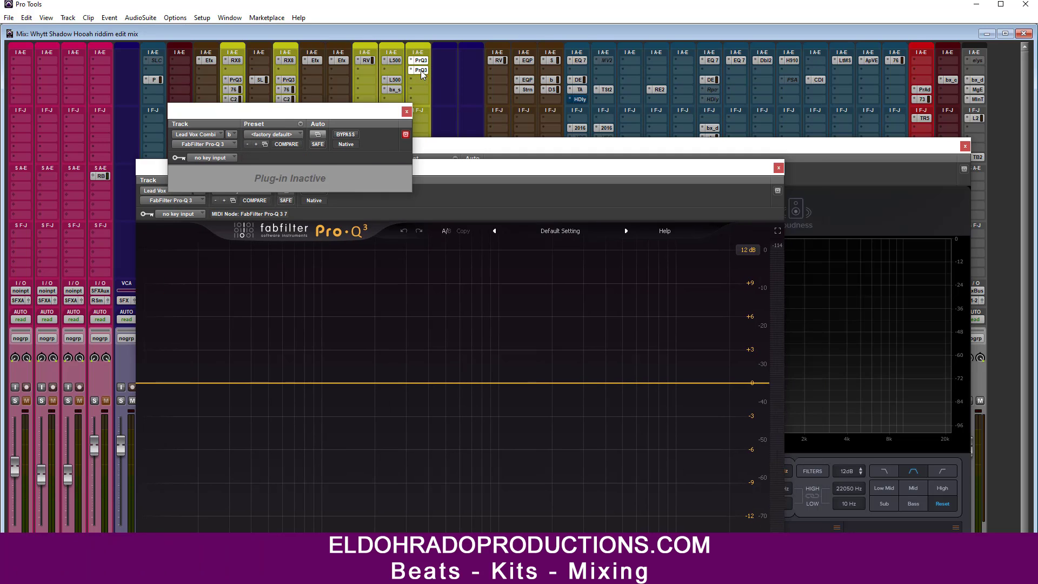
# Insert the stereo FabFilter Pro-MB multiband compressor in slot B, between the two Pro-Q 3 equalizers
pyautogui.click(447, 90)
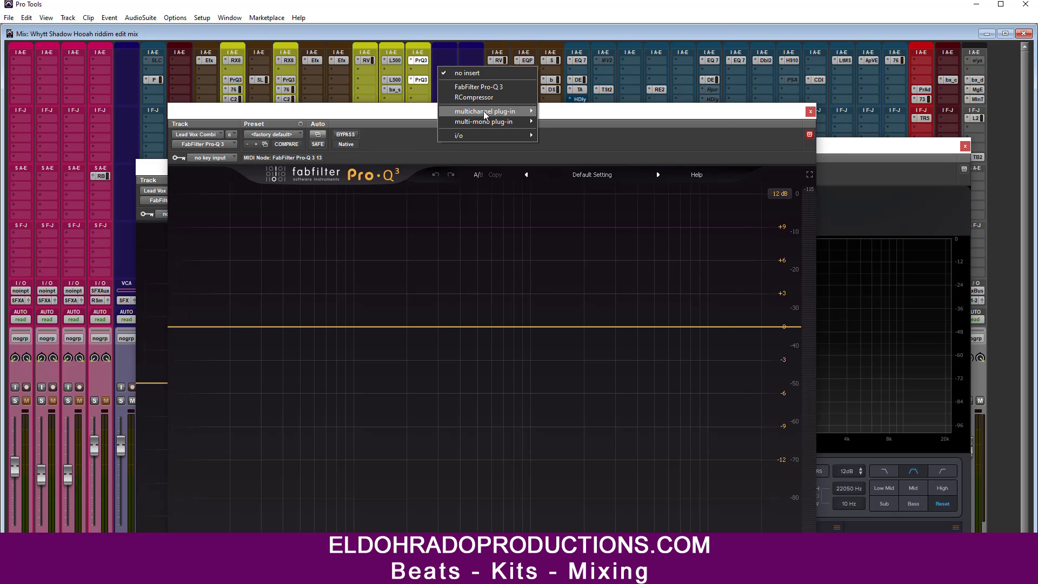
pyautogui.moveTo(484, 111)
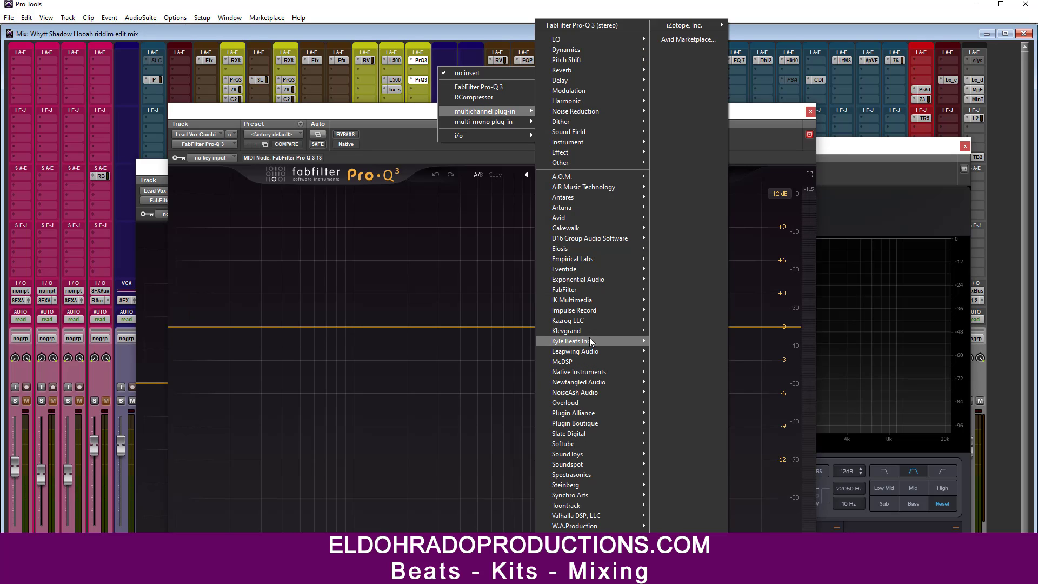
pyautogui.moveTo(586, 293)
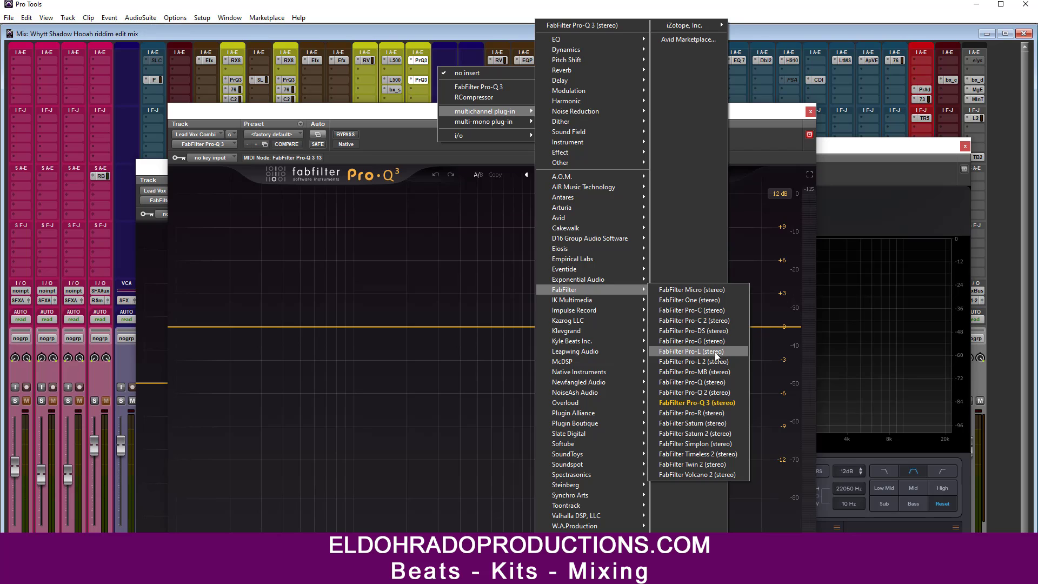
pyautogui.click(713, 371)
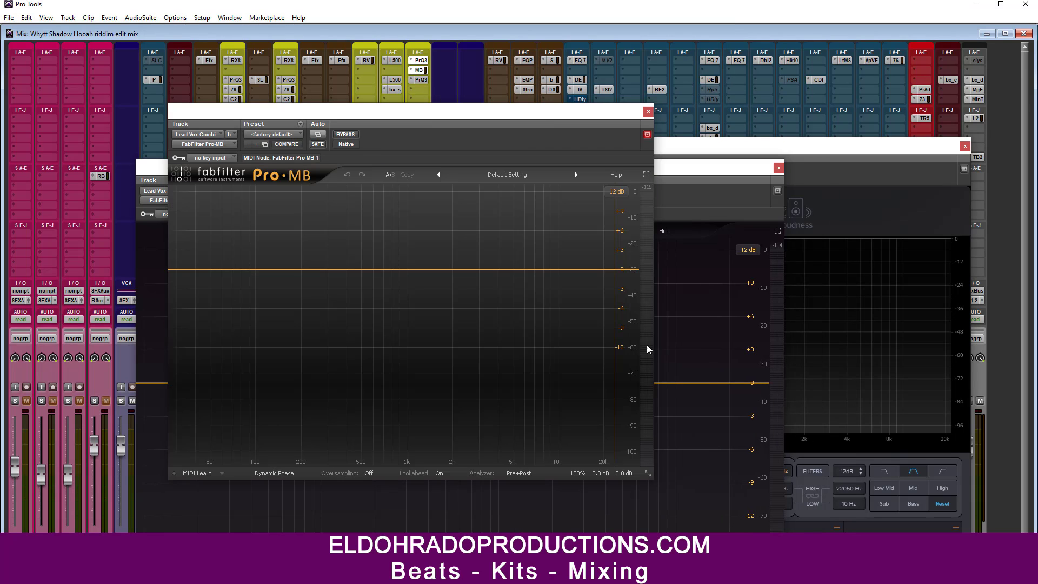
# Close the Pro-MB and Pro-Q 3 windows, reposition MetricAB, and play the lead vocal to examine its spectrum
pyautogui.click(648, 112)
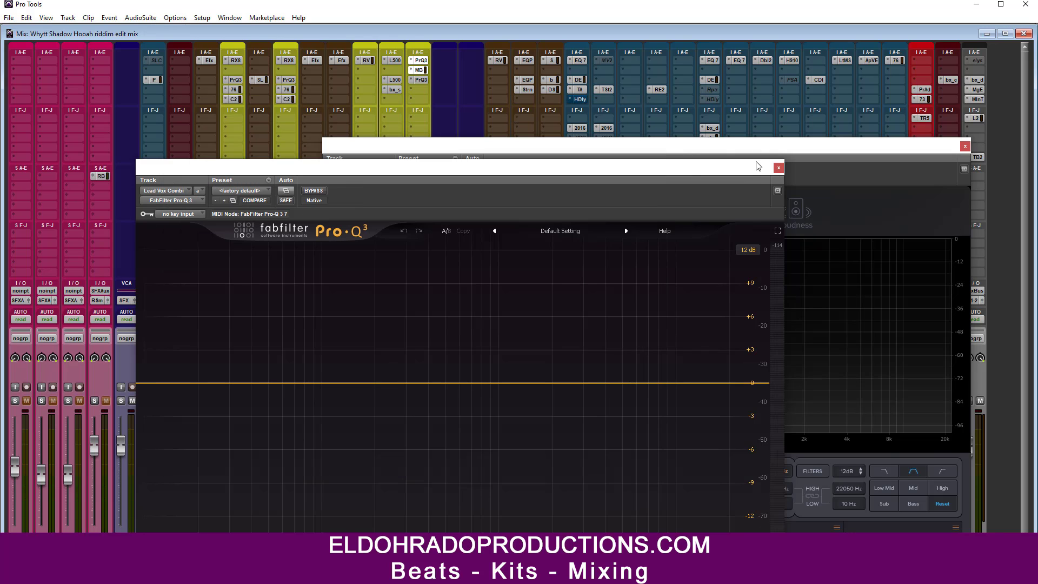
pyautogui.click(779, 167)
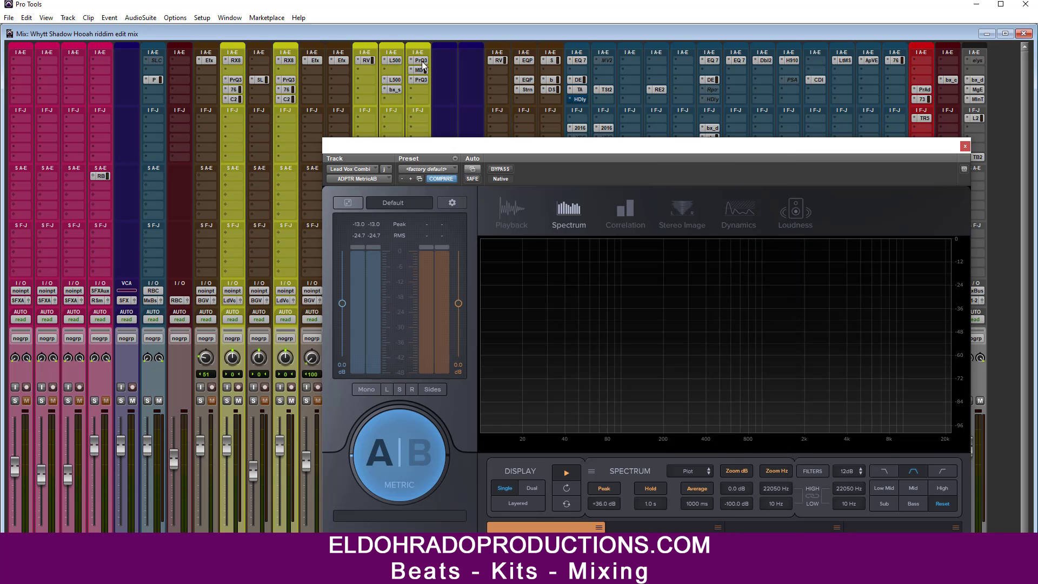
pyautogui.moveTo(557, 139); pyautogui.dragTo(591, 100)
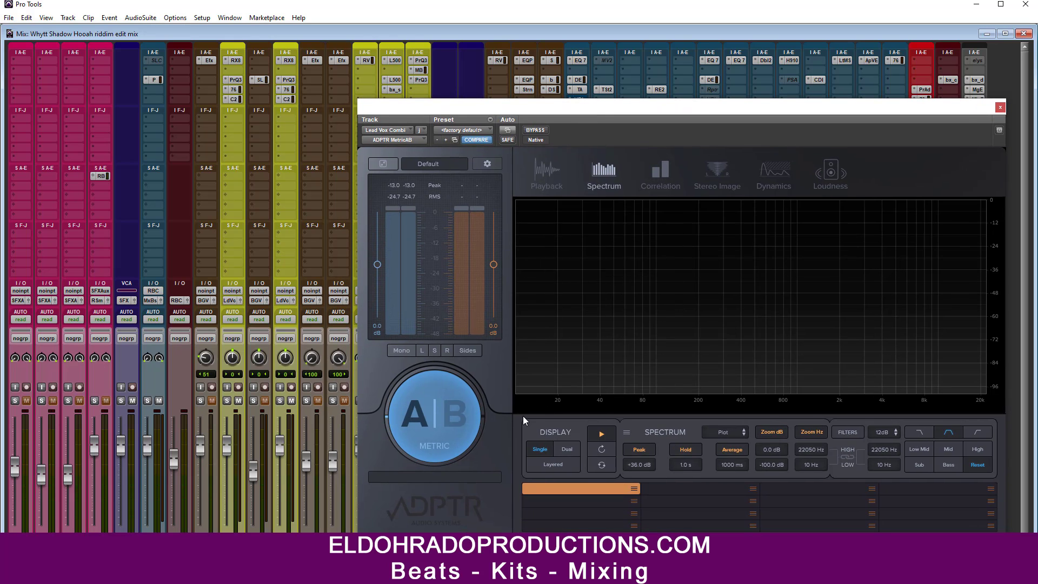
pyautogui.press('space')
# Add a low cut in the slot A Pro-Q 3 with a 48 dB/oct slope, raise its cutoff, and audition it against the MetricAB spectrum
pyautogui.click(422, 61)
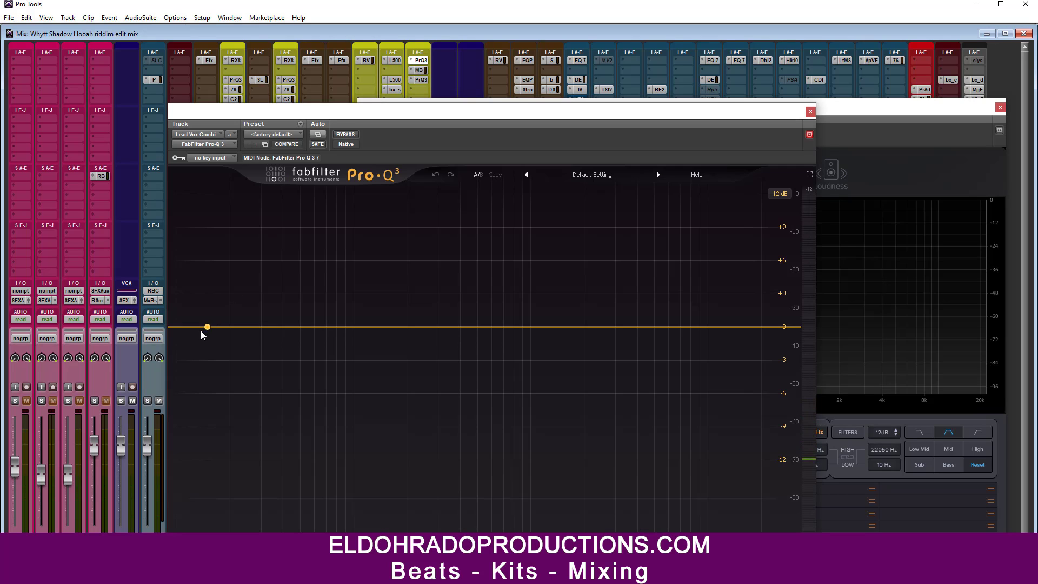
pyautogui.click(178, 328)
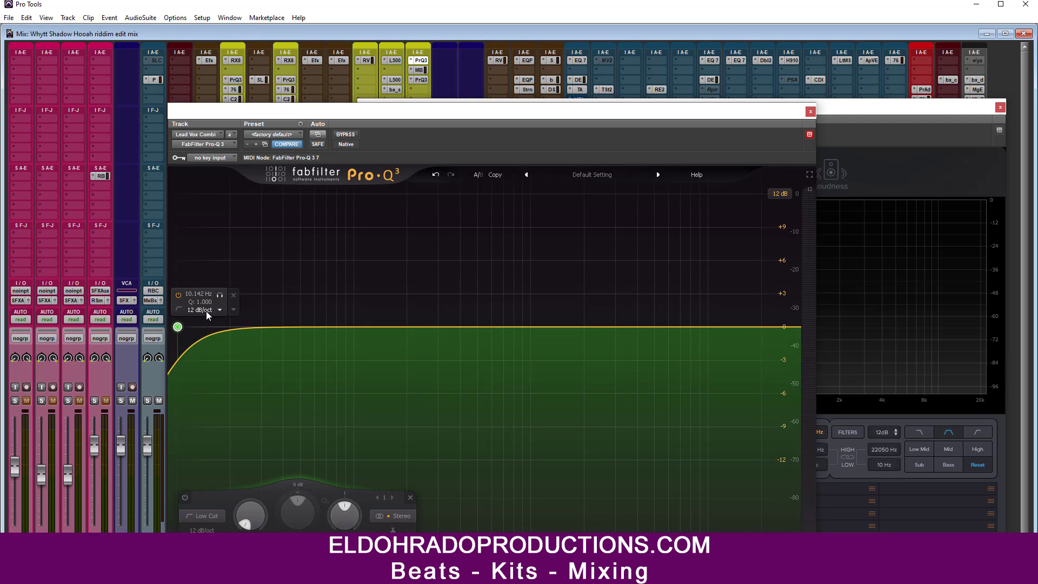
pyautogui.click(207, 312)
pyautogui.click(218, 393)
pyautogui.moveTo(178, 327); pyautogui.dragTo(398, 328)
pyautogui.click(871, 109)
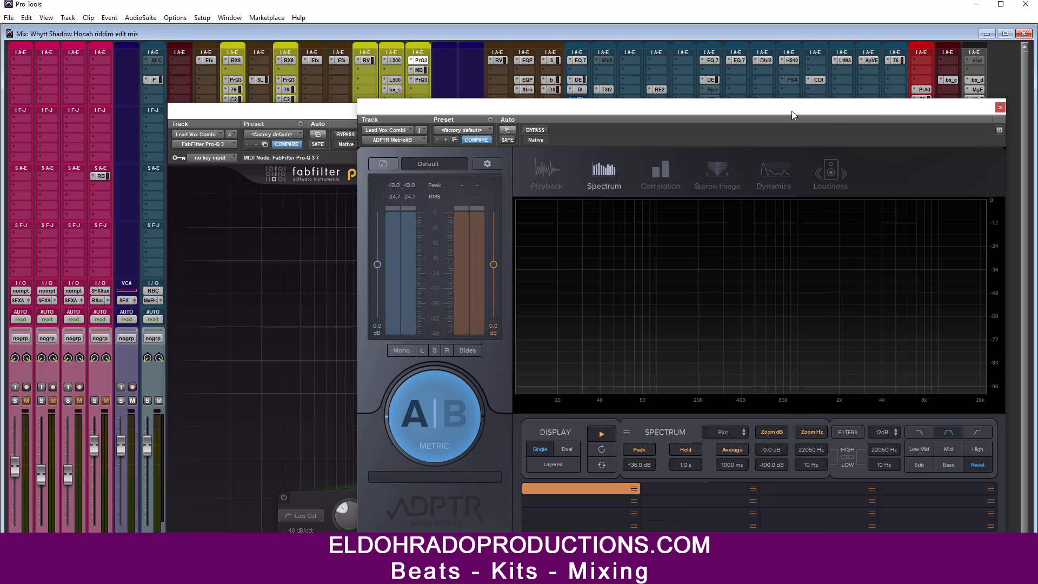
pyautogui.press('space')
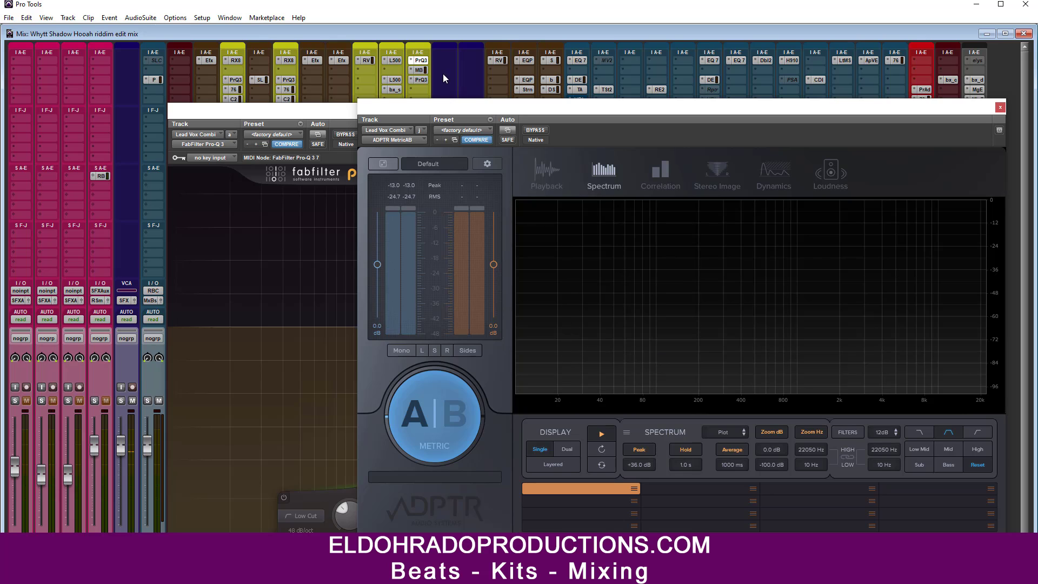
# Create a compression band in the midrange of Pro-MB and extend its upper edge to about 5 kHz
pyautogui.click(419, 70)
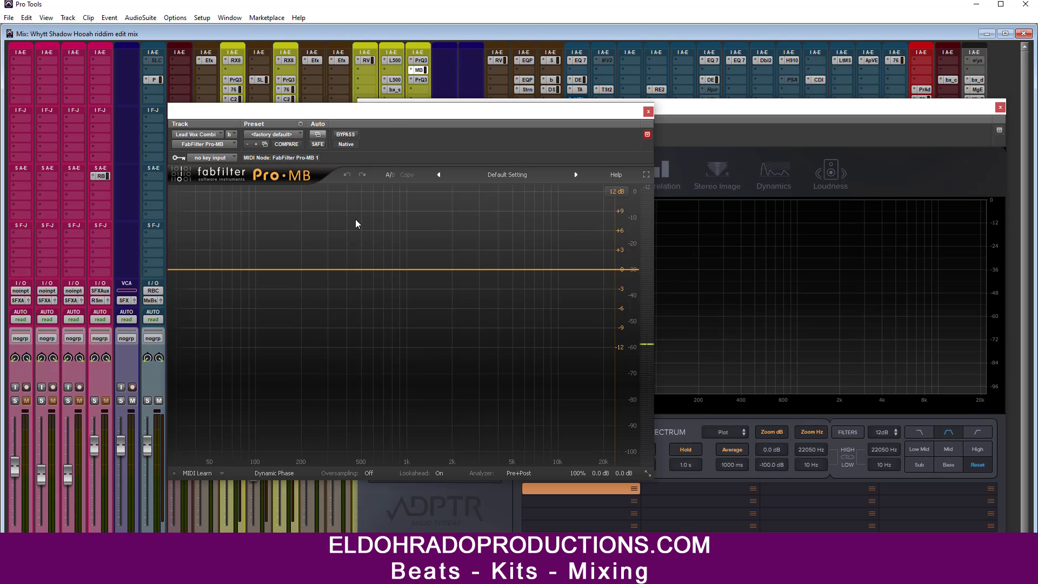
pyautogui.click(383, 251)
pyautogui.moveTo(429, 286); pyautogui.dragTo(512, 287)
pyautogui.moveTo(439, 116); pyautogui.dragTo(450, 104)
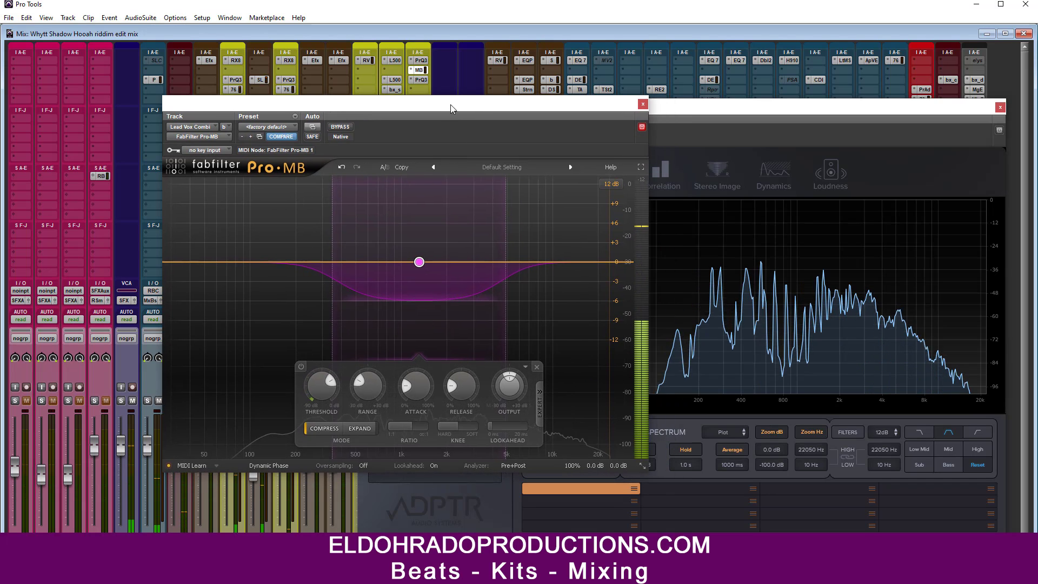
# Centre the Pro-MB band near 1 kHz, raise its ratio and lower its threshold
pyautogui.moveTo(419, 261); pyautogui.dragTo(399, 262)
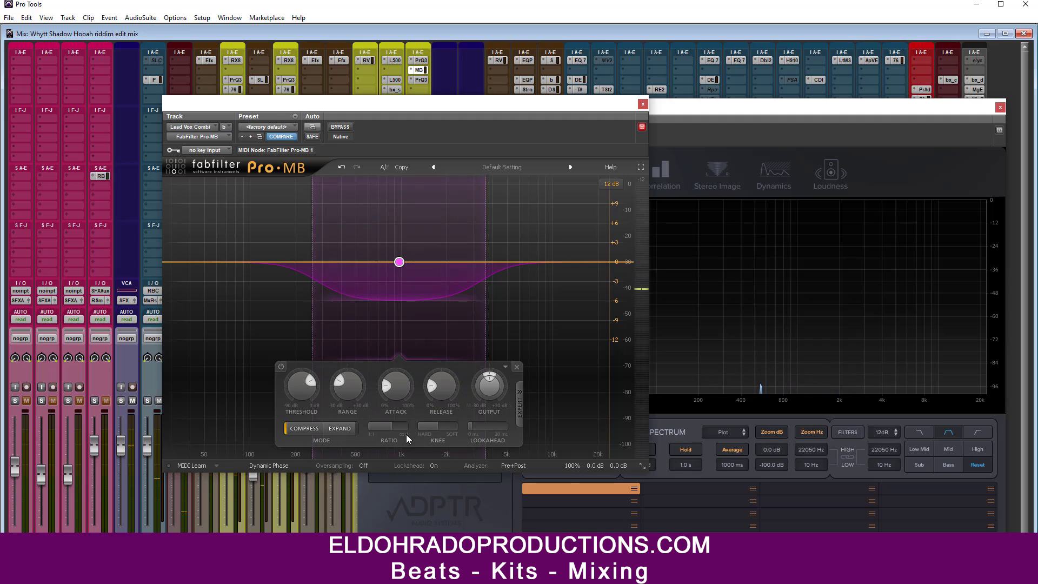
pyautogui.moveTo(402, 431); pyautogui.dragTo(415, 428)
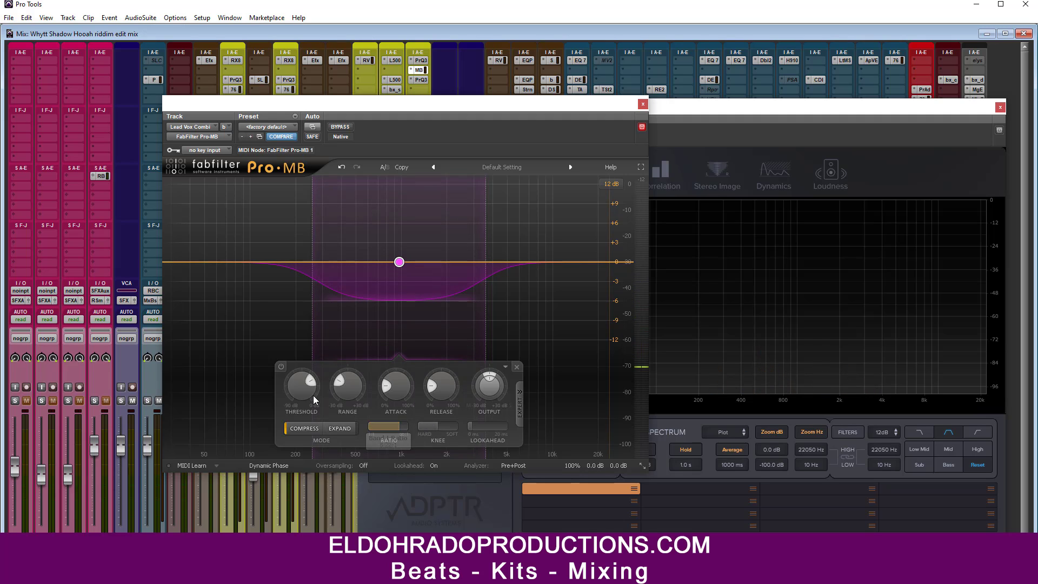
pyautogui.moveTo(304, 393); pyautogui.dragTo(296, 438)
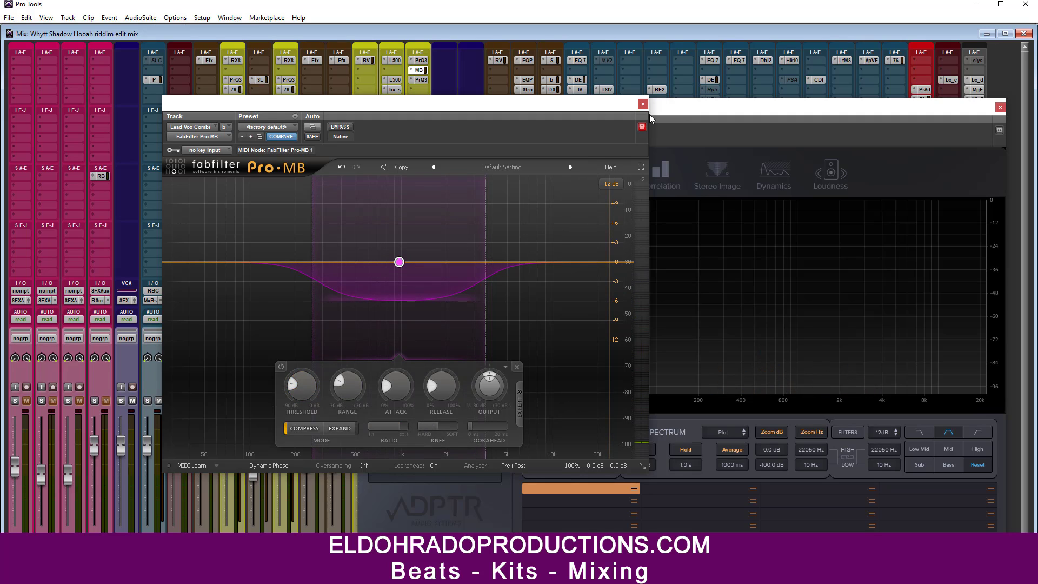
# Play the vocal against the MetricAB spectrum and extend the Pro-MB band's lower edge down to about 150 Hz
pyautogui.click(670, 109)
pyautogui.press('space')
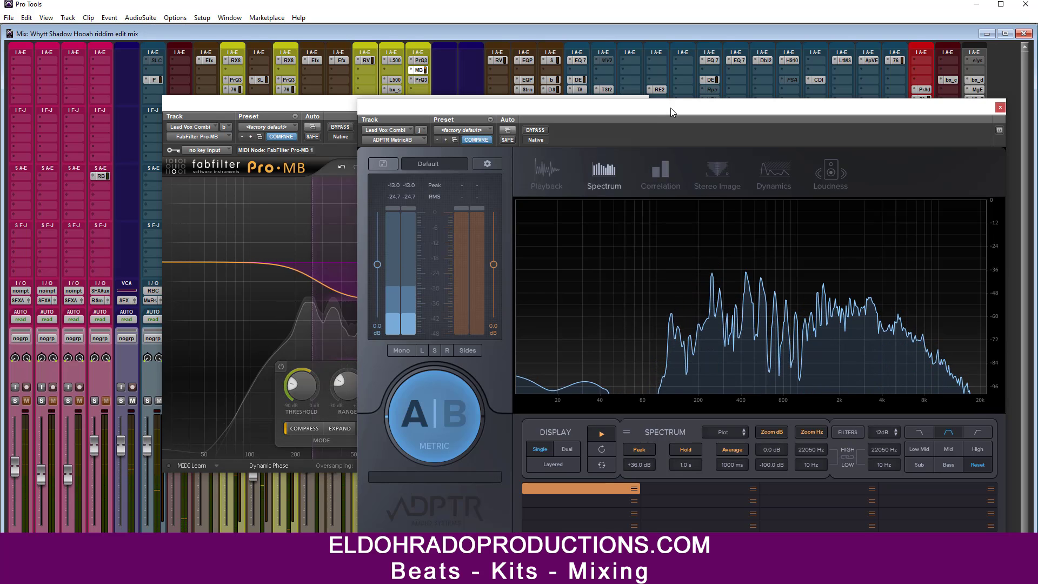
pyautogui.moveTo(314, 263); pyautogui.dragTo(278, 263)
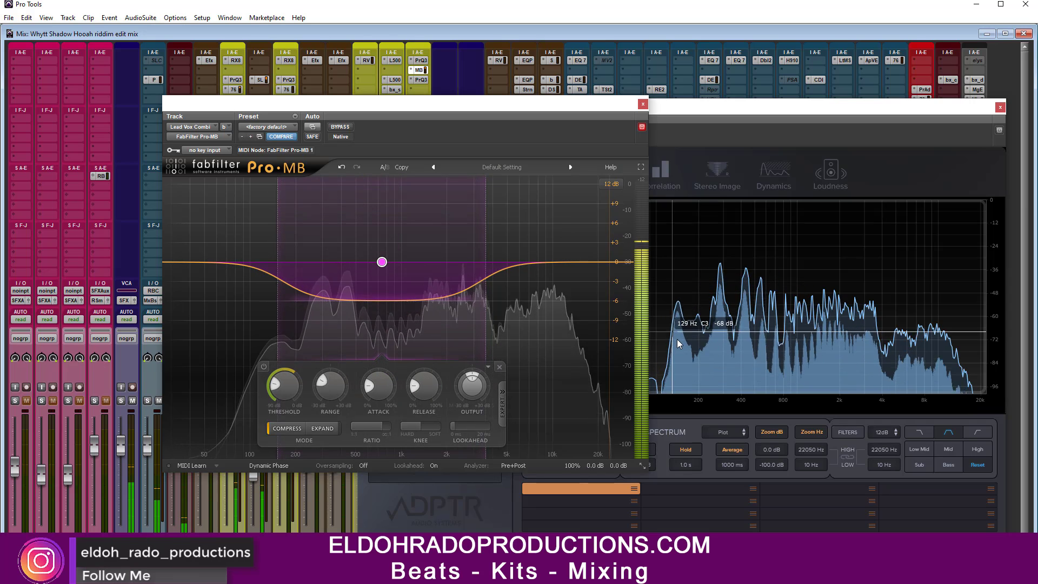
pyautogui.click(822, 125)
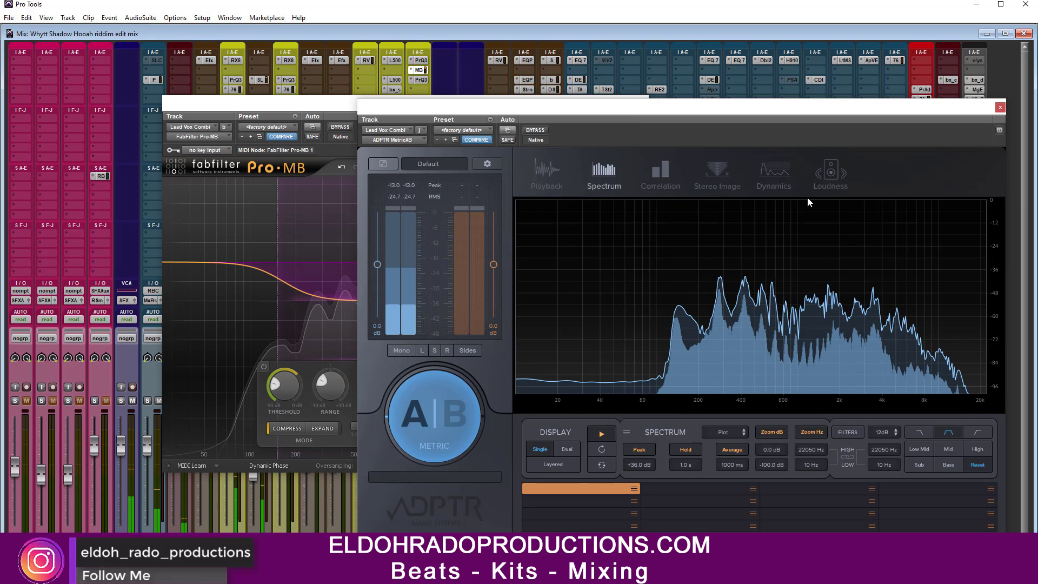
# Stop playback and replace the Pro-Q 3 in insert slot C of Lead Vox Combi with the stereo Plugin Alliance Vertigo VSM-3
pyautogui.press('space')
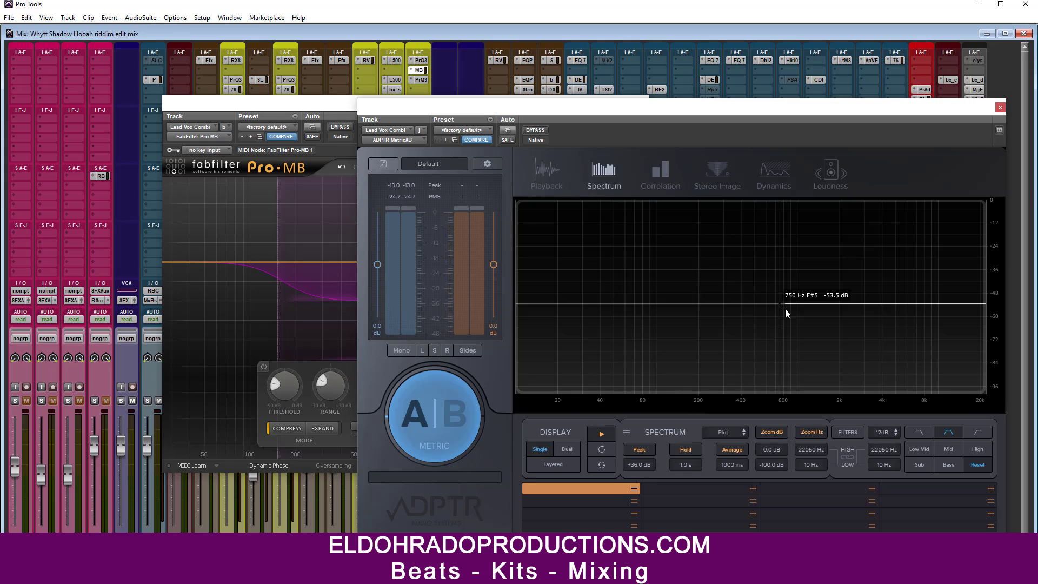
pyautogui.click(424, 80)
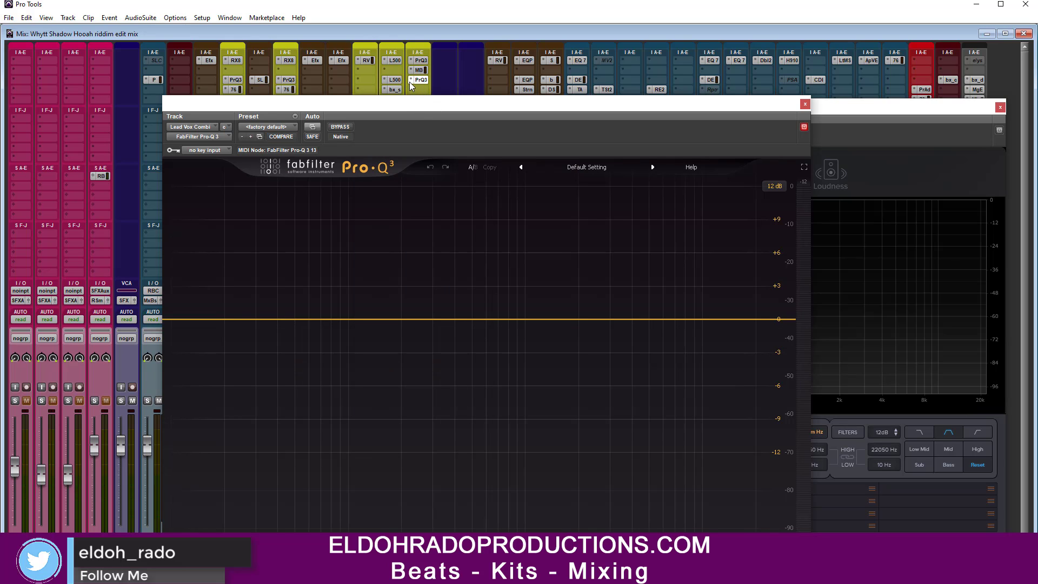
pyautogui.click(411, 81)
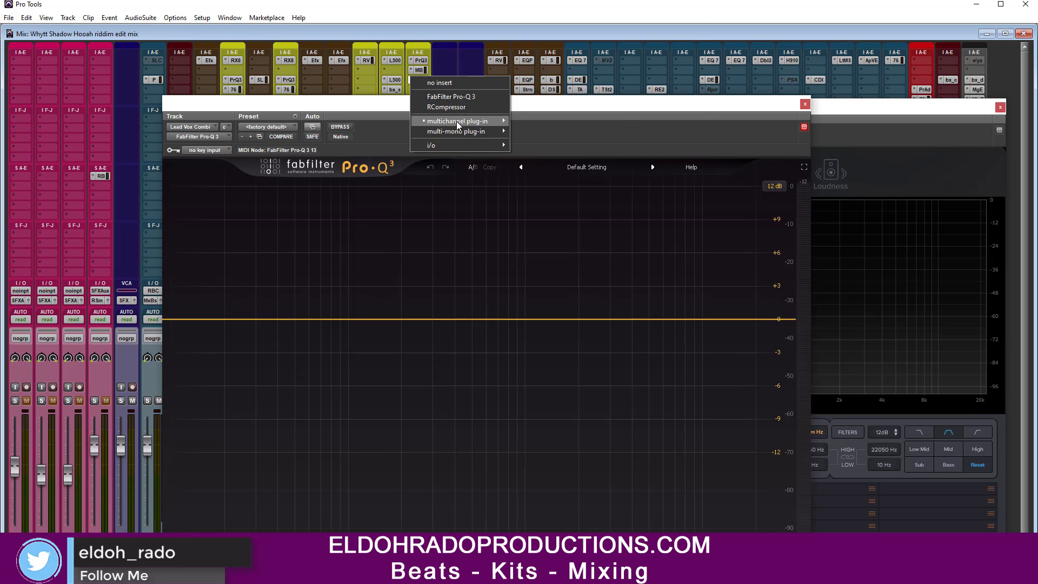
pyautogui.moveTo(458, 123)
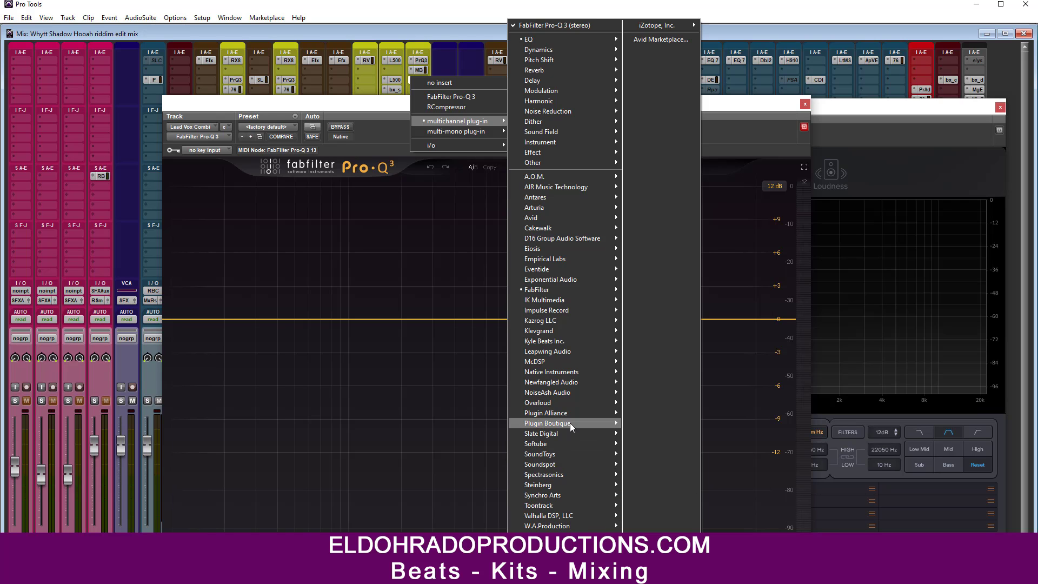
pyautogui.moveTo(572, 414)
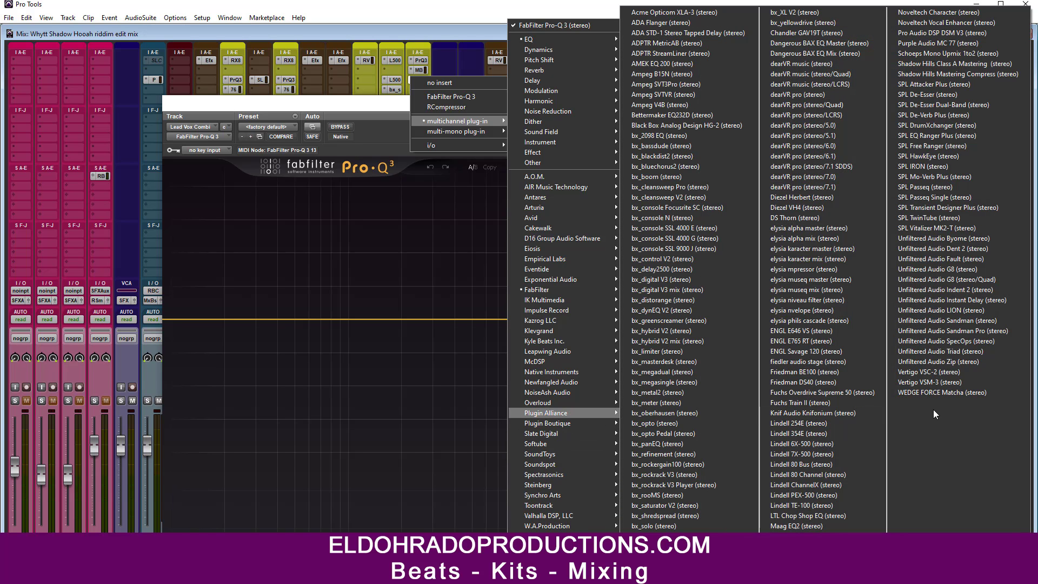
pyautogui.click(950, 383)
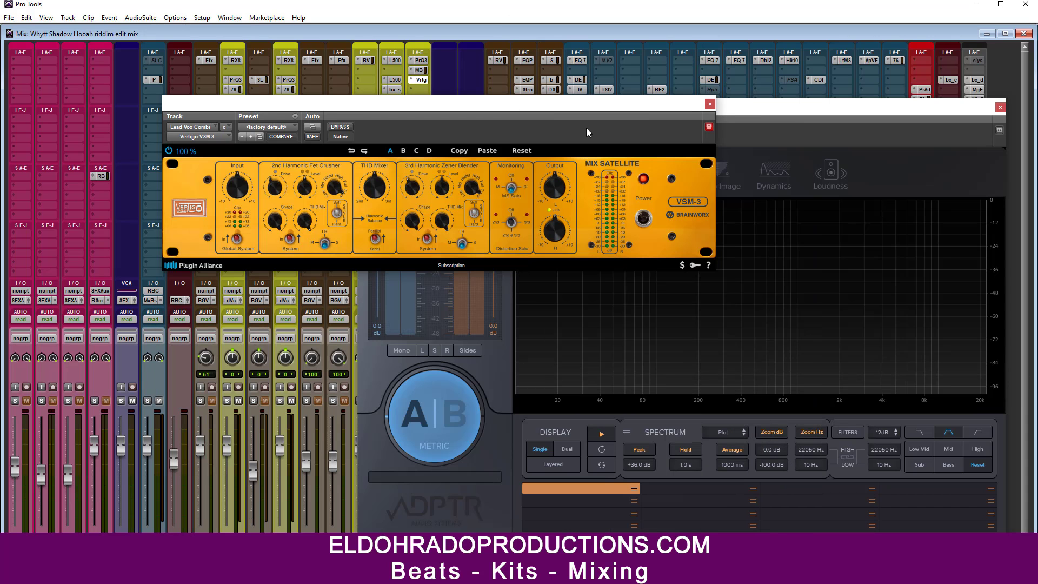
# Spread out the VSM-3 and MetricAB windows and insert a FabFilter Pro-Q 3 in slot D after the VSM-3
pyautogui.moveTo(587, 107); pyautogui.dragTo(504, 120)
pyautogui.moveTo(836, 107); pyautogui.dragTo(786, 364)
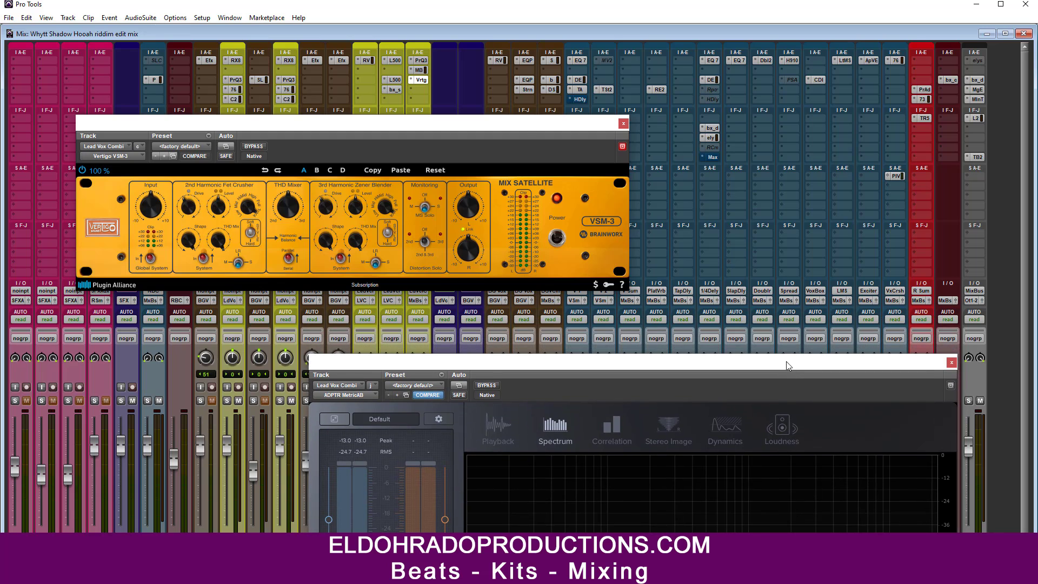
pyautogui.click(418, 91)
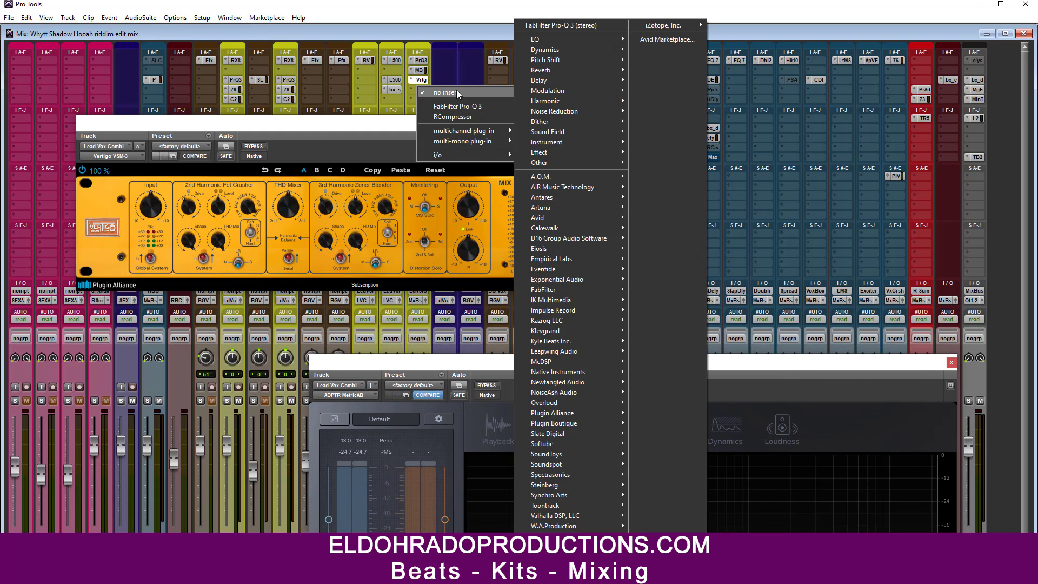
pyautogui.click(458, 107)
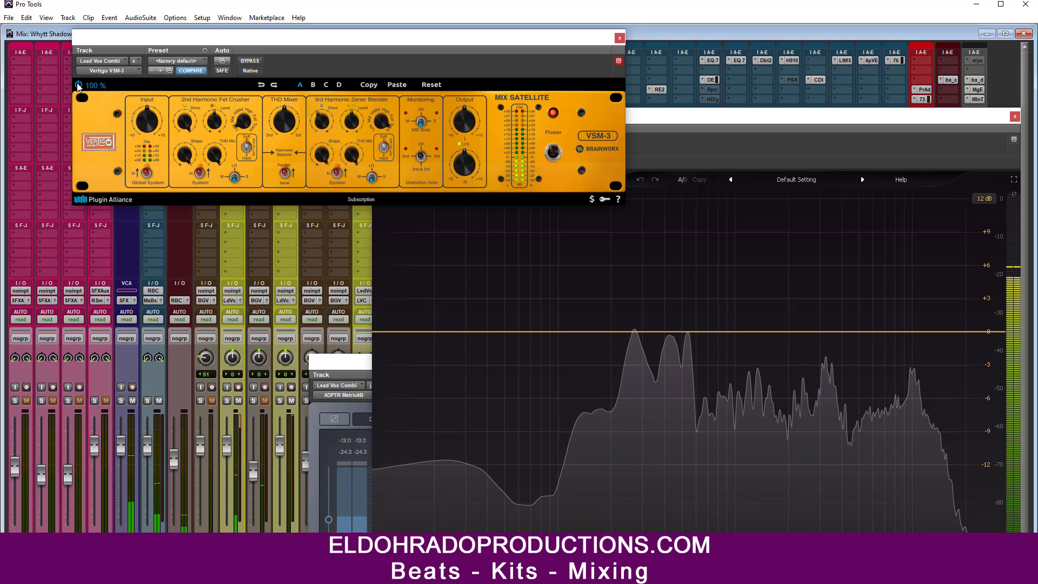
# Play the vocal and compare the VSM-3 bypassed and active while watching the slot D Pro-Q 3 spectrum
pyautogui.press('space')
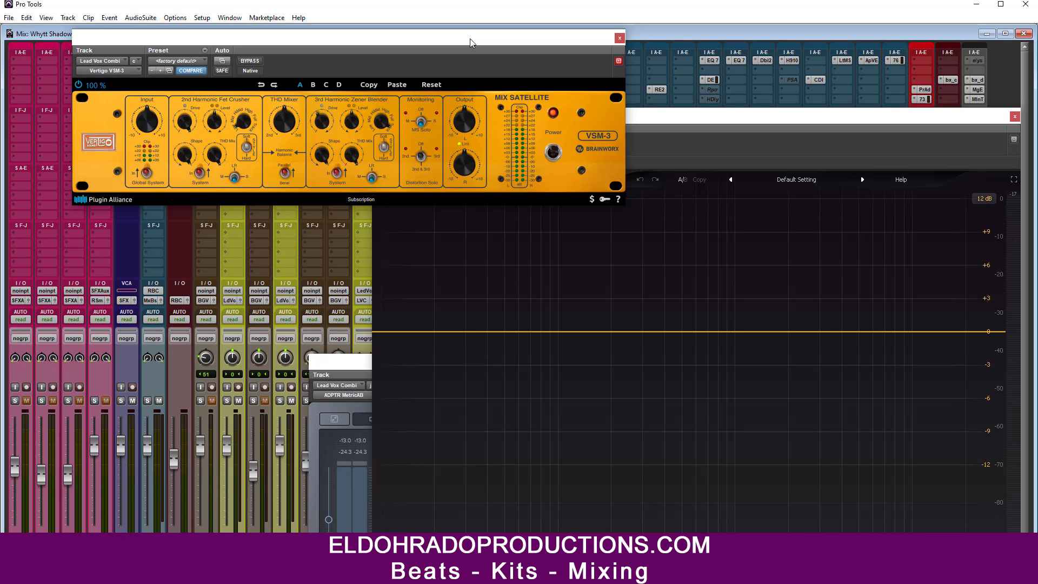
pyautogui.click(720, 116)
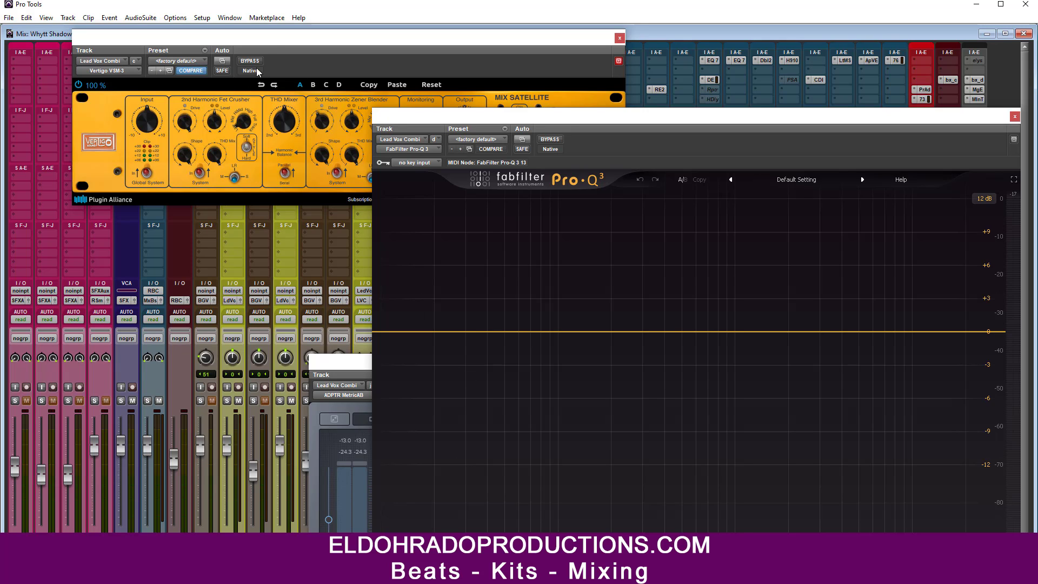
pyautogui.click(279, 38)
pyautogui.click(252, 62)
pyautogui.press('space')
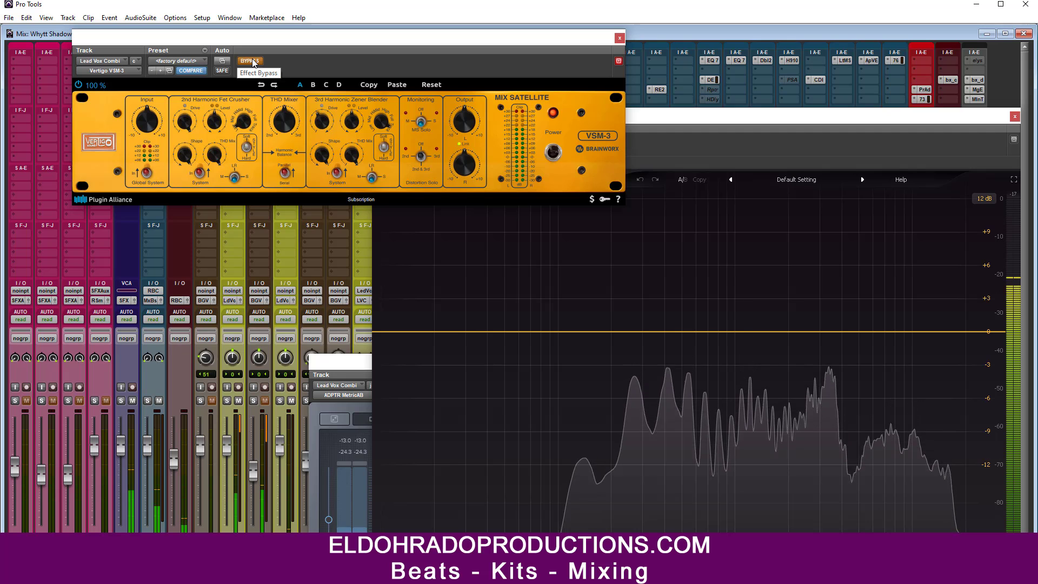
pyautogui.click(252, 61)
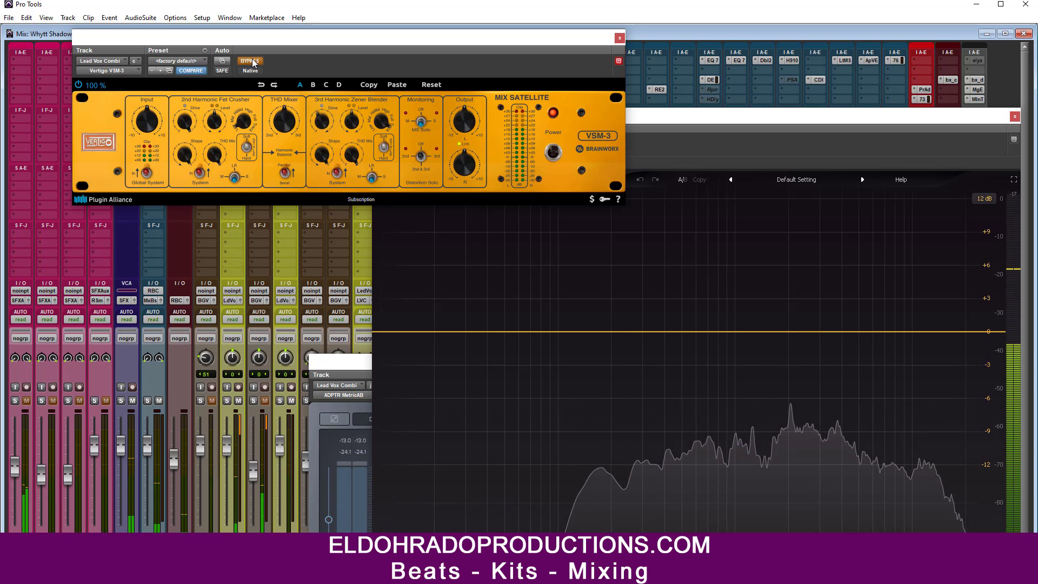
pyautogui.click(252, 61)
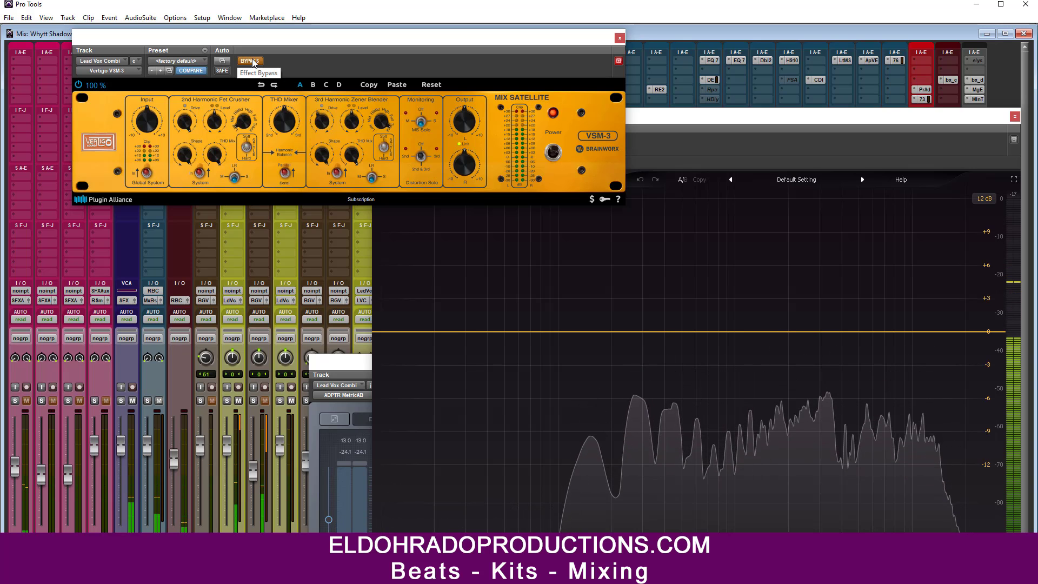
pyautogui.click(252, 61)
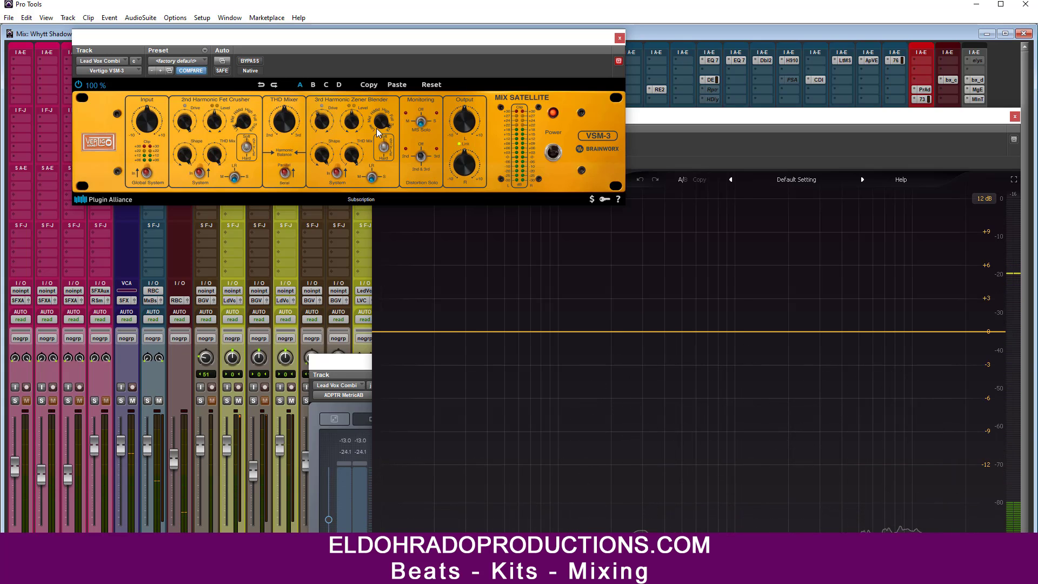
# Recheck the VSM-3's effect on the vocal with bypass on and off, and move its window to uncover the top inserts
pyautogui.moveTo(376, 122); pyautogui.dragTo(374, 138)
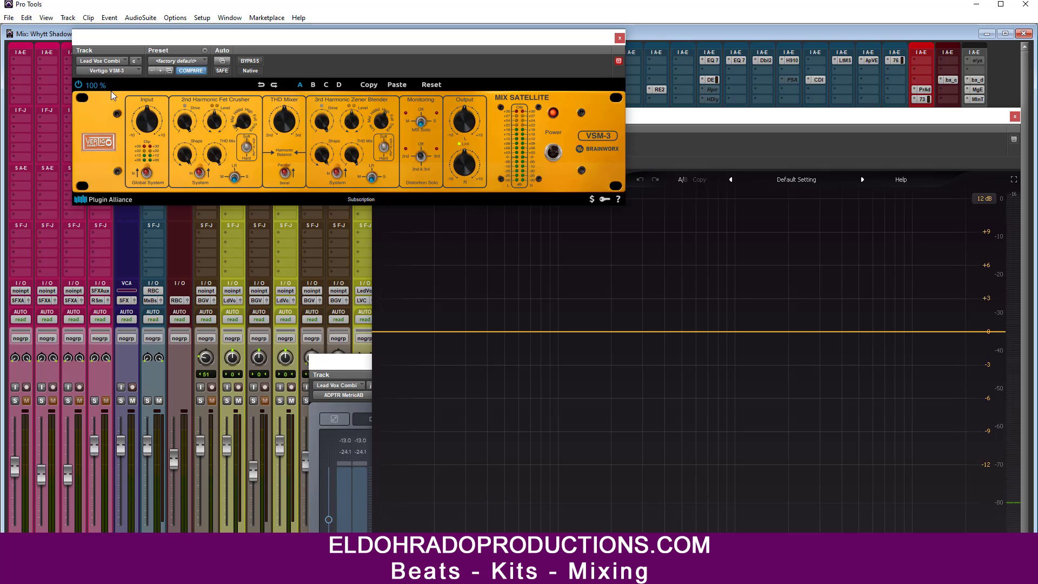
pyautogui.click(252, 62)
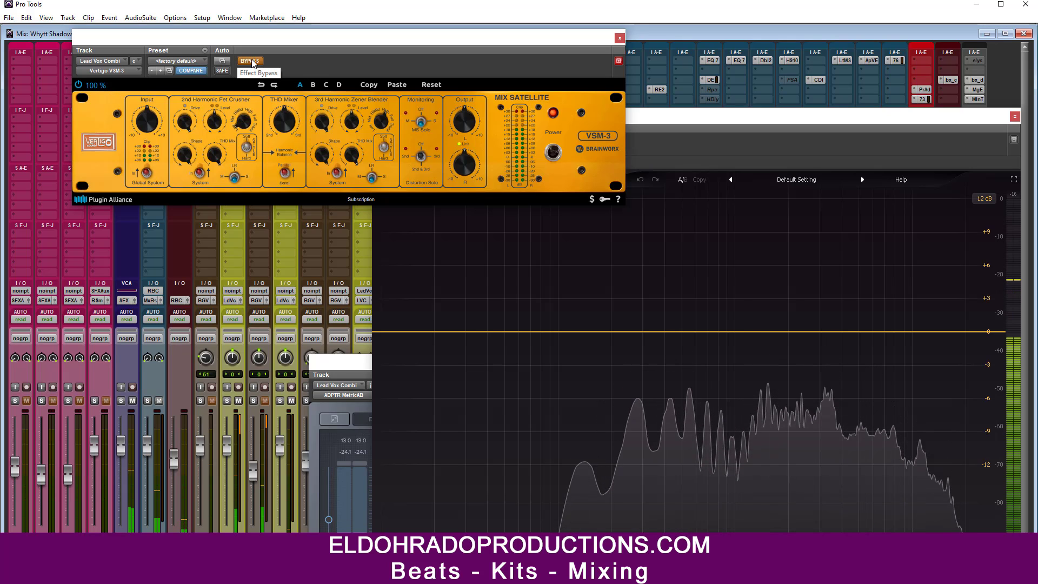
pyautogui.click(251, 62)
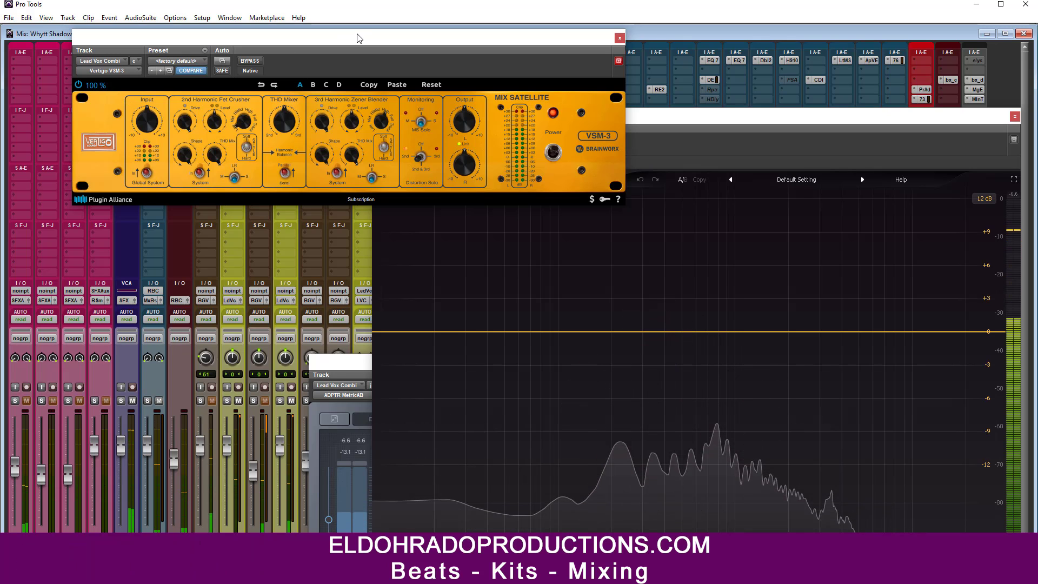
pyautogui.moveTo(355, 39); pyautogui.dragTo(365, 81)
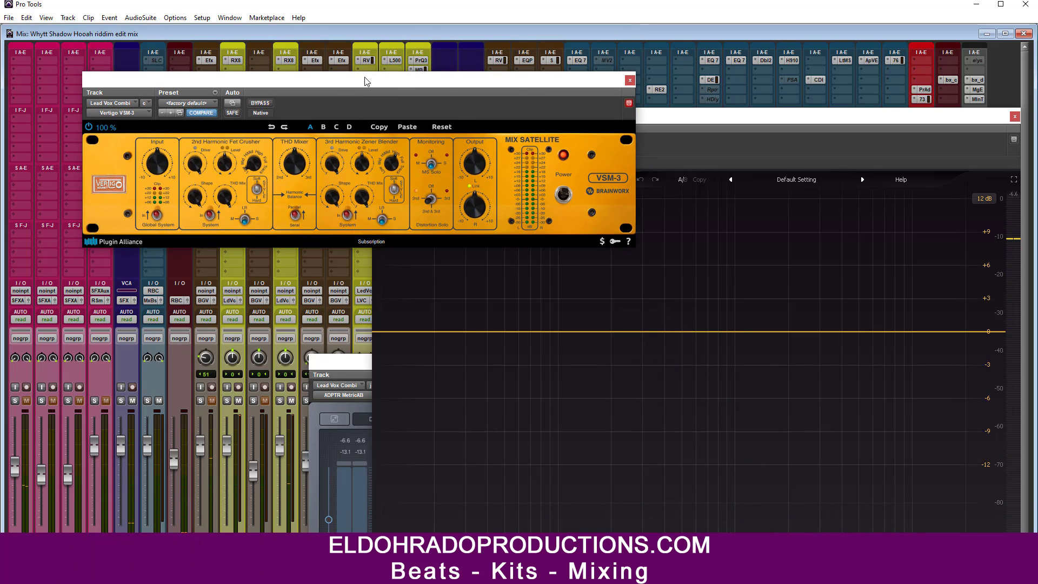